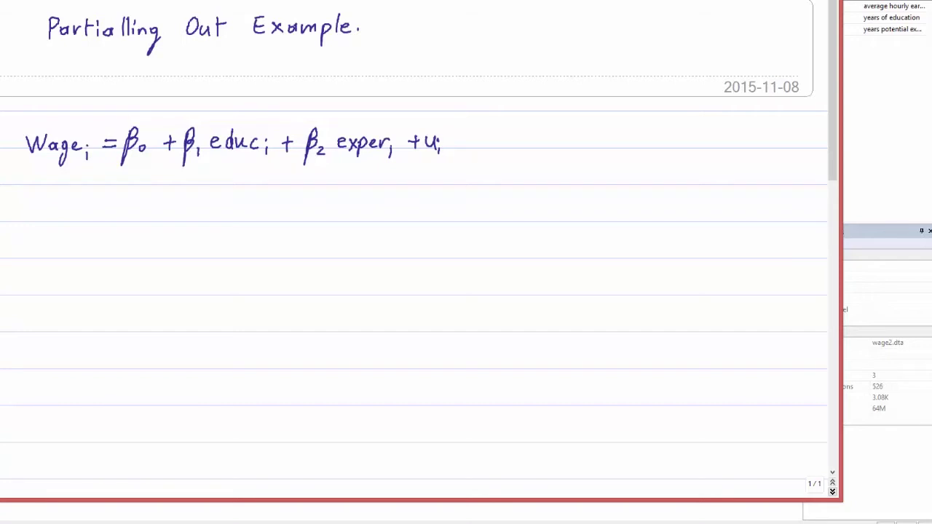
# Handwrite 'reg: educ on e' on the ruled line beneath the wage equation.
pyautogui.moveTo(32, 218); pyautogui.dragTo(48, 218)
pyautogui.moveTo(58, 211)
pyautogui.mouseDown()
pyautogui.moveTo(57, 232)
pyautogui.moveTo(189, 216)
pyautogui.moveTo(253, 222)
pyautogui.mouseUp()
pyautogui.click(71, 213)
pyautogui.click(70, 218)
# Complete the note so it reads 'reg: educ on exper.'.
pyautogui.moveTo(250, 213)
pyautogui.mouseDown()
pyautogui.moveTo(239, 225)
pyautogui.moveTo(259, 234)
pyautogui.mouseUp()
pyautogui.moveTo(259, 214); pyautogui.dragTo(292, 214)
pyautogui.click(298, 218)
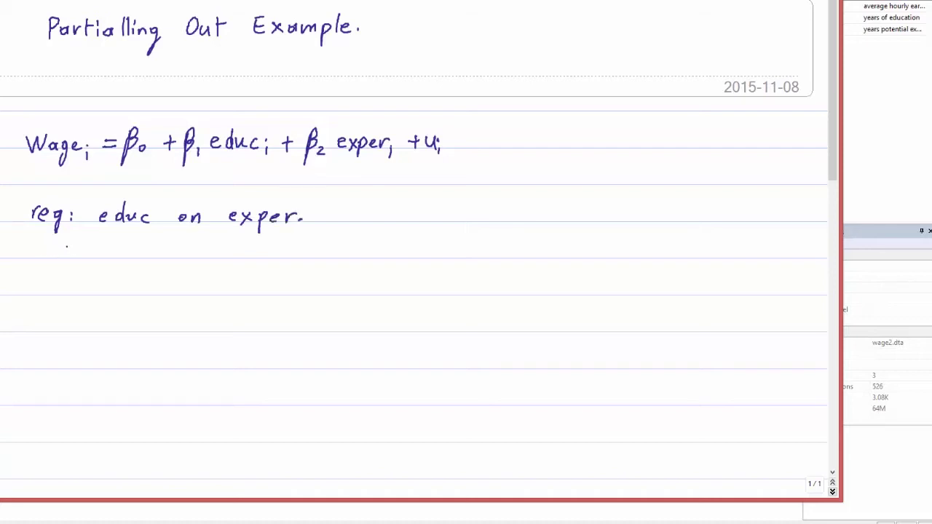
# Write the fitted equation educ_i = α0 + α1 exper + r educ,i below the note.
pyautogui.moveTo(64, 251)
pyautogui.mouseDown()
pyautogui.moveTo(83, 251)
pyautogui.moveTo(86, 260)
pyautogui.mouseUp()
pyautogui.moveTo(87, 250)
pyautogui.mouseDown()
pyautogui.moveTo(115, 267)
pyautogui.moveTo(143, 258)
pyautogui.mouseUp()
pyautogui.click(116, 258)
pyautogui.moveTo(130, 253); pyautogui.dragTo(192, 253)
pyautogui.moveTo(188, 247)
pyautogui.mouseDown()
pyautogui.moveTo(187, 259)
pyautogui.moveTo(234, 260)
pyautogui.mouseUp()
pyautogui.moveTo(240, 251); pyautogui.dragTo(249, 259)
pyautogui.moveTo(249, 251)
pyautogui.mouseDown()
pyautogui.moveTo(240, 262)
pyautogui.moveTo(252, 268)
pyautogui.mouseUp()
pyautogui.moveTo(252, 252)
pyautogui.mouseDown()
pyautogui.moveTo(267, 260)
pyautogui.moveTo(302, 253)
pyautogui.moveTo(295, 260)
pyautogui.moveTo(321, 250)
pyautogui.moveTo(337, 265)
pyautogui.mouseUp()
pyautogui.click(331, 262)
pyautogui.moveTo(336, 251)
pyautogui.mouseDown()
pyautogui.moveTo(338, 265)
pyautogui.moveTo(362, 267)
pyautogui.mouseUp()
pyautogui.click(355, 264)
# Put hats over α0, α1 and the residual, and mark this as step one.
pyautogui.moveTo(313, 243); pyautogui.dragTo(323, 242)
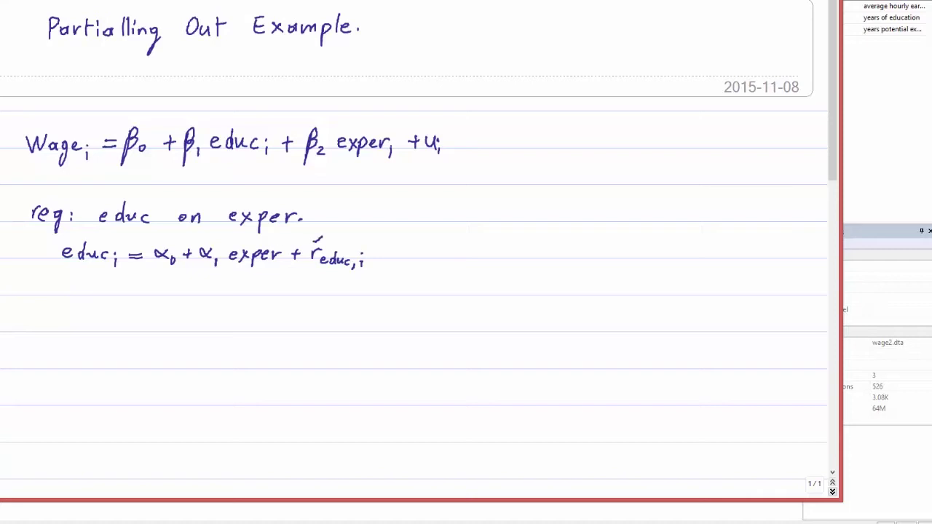
pyautogui.moveTo(198, 243); pyautogui.dragTo(211, 244)
pyautogui.moveTo(153, 242); pyautogui.dragTo(169, 242)
pyautogui.moveTo(5, 207); pyautogui.dragTo(5, 229)
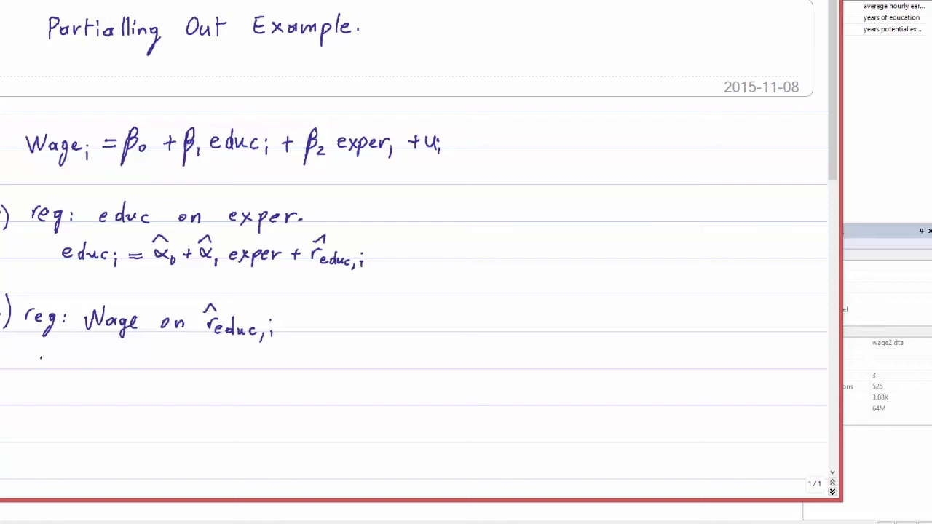
# Handwrite Wage_i = δ0 + δ1 r̂educ,i + ε_i under the second regression line.
pyautogui.moveTo(40, 356)
pyautogui.mouseDown()
pyautogui.moveTo(57, 358)
pyautogui.moveTo(69, 375)
pyautogui.mouseUp()
pyautogui.moveTo(78, 364)
pyautogui.mouseDown()
pyautogui.moveTo(81, 385)
pyautogui.moveTo(120, 364)
pyautogui.moveTo(151, 373)
pyautogui.moveTo(178, 362)
pyautogui.mouseUp()
pyautogui.click(139, 367)
pyautogui.moveTo(174, 357)
pyautogui.mouseDown()
pyautogui.moveTo(174, 372)
pyautogui.moveTo(195, 364)
pyautogui.moveTo(200, 379)
pyautogui.moveTo(223, 364)
pyautogui.moveTo(255, 378)
pyautogui.mouseUp()
pyautogui.click(207, 375)
pyautogui.moveTo(215, 354)
pyautogui.mouseDown()
pyautogui.moveTo(256, 382)
pyautogui.moveTo(287, 366)
pyautogui.moveTo(281, 375)
pyautogui.moveTo(312, 378)
pyautogui.mouseUp()
pyautogui.click(265, 365)
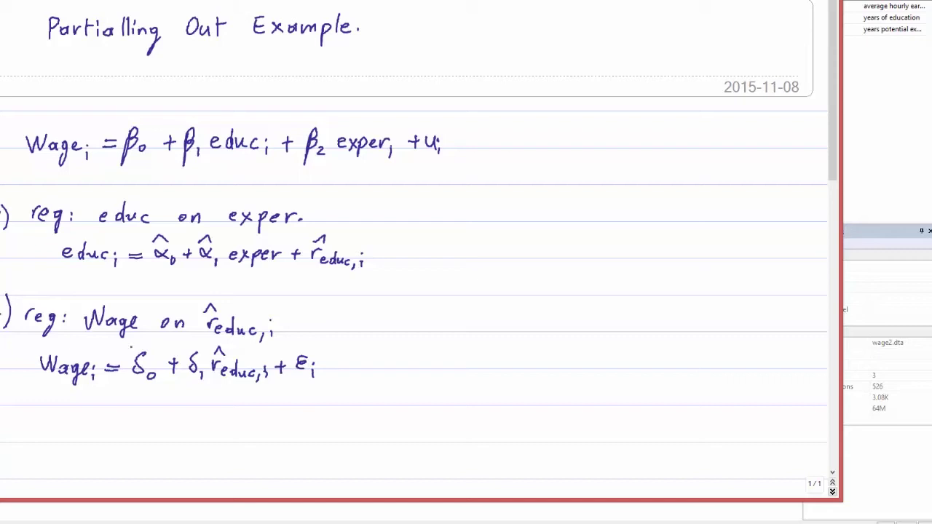
# Hat δ0, δ1 and ε, then draw a vertical divider right of the equations.
pyautogui.moveTo(132, 354)
pyautogui.mouseDown()
pyautogui.moveTo(137, 342)
pyautogui.moveTo(144, 352)
pyautogui.moveTo(195, 340)
pyautogui.moveTo(200, 349)
pyautogui.mouseUp()
pyautogui.moveTo(295, 353)
pyautogui.mouseDown()
pyautogui.moveTo(300, 343)
pyautogui.moveTo(307, 353)
pyautogui.mouseUp()
pyautogui.moveTo(443, 188); pyautogui.dragTo(431, 443)
pyautogui.click(472, 199)
# Write 'reg Wage on' with a brace listing educ and exper right of the divider.
pyautogui.moveTo(468, 215)
pyautogui.mouseDown()
pyautogui.moveTo(474, 207)
pyautogui.moveTo(500, 220)
pyautogui.moveTo(493, 230)
pyautogui.mouseUp()
pyautogui.click(518, 212)
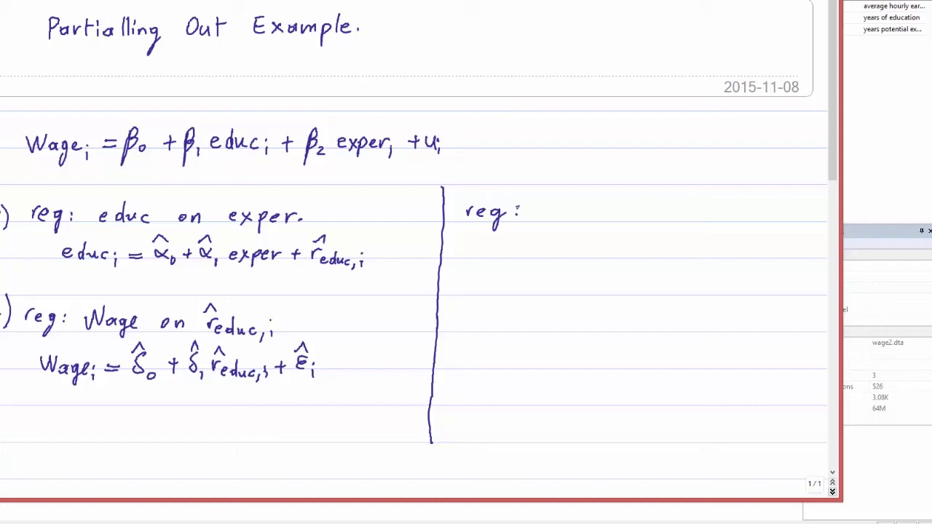
pyautogui.moveTo(537, 206)
pyautogui.mouseDown()
pyautogui.moveTo(545, 217)
pyautogui.moveTo(554, 206)
pyautogui.mouseUp()
pyautogui.moveTo(563, 207)
pyautogui.mouseDown()
pyautogui.moveTo(558, 214)
pyautogui.moveTo(572, 212)
pyautogui.mouseUp()
pyautogui.moveTo(579, 208)
pyautogui.mouseDown()
pyautogui.moveTo(571, 219)
pyautogui.moveTo(647, 213)
pyautogui.moveTo(677, 244)
pyautogui.mouseUp()
pyautogui.click(681, 195)
pyautogui.moveTo(689, 206); pyautogui.dragTo(749, 210)
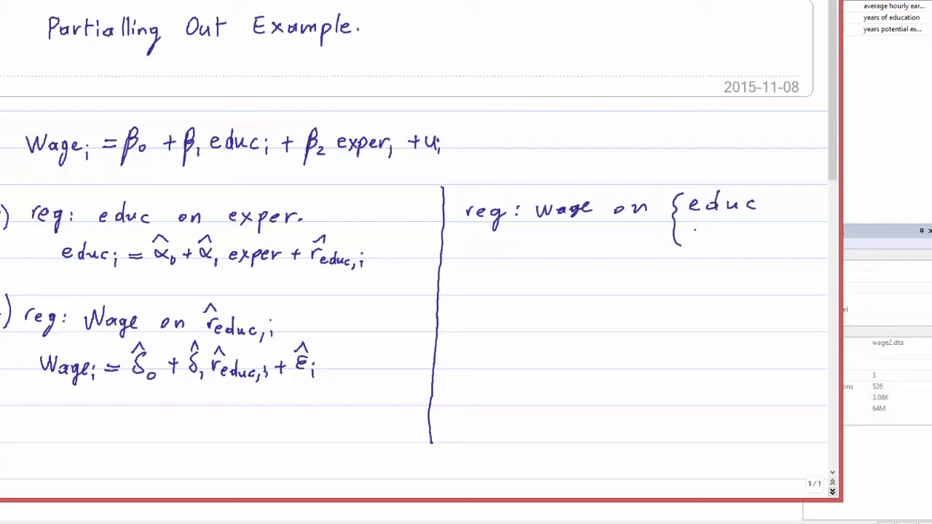
pyautogui.moveTo(702, 227); pyautogui.dragTo(701, 235)
pyautogui.moveTo(714, 227)
pyautogui.mouseDown()
pyautogui.moveTo(724, 239)
pyautogui.moveTo(713, 240)
pyautogui.moveTo(733, 248)
pyautogui.mouseUp()
pyautogui.moveTo(733, 231); pyautogui.dragTo(771, 227)
pyautogui.click(776, 233)
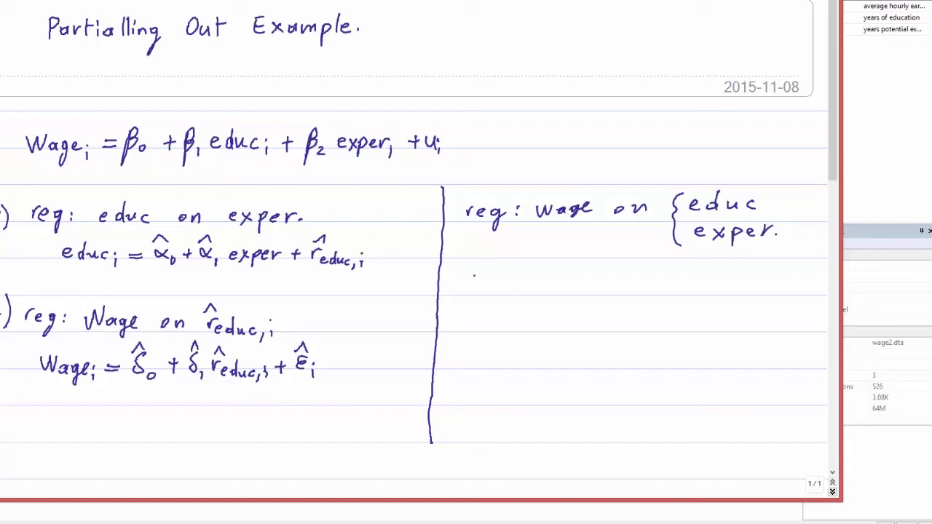
# Begin the direct fitted equation Wage_i = β̂0 + β̂1 educ + β̂2.
pyautogui.moveTo(456, 274)
pyautogui.mouseDown()
pyautogui.moveTo(485, 270)
pyautogui.moveTo(499, 301)
pyautogui.moveTo(541, 284)
pyautogui.mouseUp()
pyautogui.moveTo(533, 290)
pyautogui.mouseDown()
pyautogui.moveTo(554, 275)
pyautogui.moveTo(548, 293)
pyautogui.moveTo(563, 290)
pyautogui.moveTo(561, 264)
pyautogui.moveTo(592, 300)
pyautogui.mouseUp()
pyautogui.moveTo(593, 275); pyautogui.dragTo(592, 293)
pyautogui.moveTo(604, 285)
pyautogui.mouseDown()
pyautogui.moveTo(605, 296)
pyautogui.moveTo(598, 258)
pyautogui.moveTo(623, 286)
pyautogui.mouseUp()
pyautogui.moveTo(635, 282)
pyautogui.mouseDown()
pyautogui.moveTo(629, 287)
pyautogui.moveTo(659, 288)
pyautogui.mouseUp()
pyautogui.moveTo(677, 286); pyautogui.dragTo(684, 284)
pyautogui.moveTo(681, 279)
pyautogui.mouseDown()
pyautogui.moveTo(691, 303)
pyautogui.moveTo(699, 287)
pyautogui.moveTo(710, 294)
pyautogui.mouseUp()
pyautogui.moveTo(696, 267)
pyautogui.mouseDown()
pyautogui.moveTo(701, 260)
pyautogui.moveTo(722, 288)
pyautogui.mouseUp()
# Finish with exper_i + u_i, conclude β̂1 = δ̂1, and switch to Stata.
pyautogui.moveTo(731, 280); pyautogui.dragTo(733, 288)
pyautogui.moveTo(741, 283)
pyautogui.mouseDown()
pyautogui.moveTo(740, 298)
pyautogui.moveTo(749, 289)
pyautogui.mouseUp()
pyautogui.moveTo(753, 285); pyautogui.dragTo(762, 288)
pyautogui.moveTo(766, 288); pyautogui.dragTo(777, 280)
pyautogui.moveTo(776, 285); pyautogui.dragTo(809, 292)
pyautogui.moveTo(810, 280); pyautogui.dragTo(811, 282)
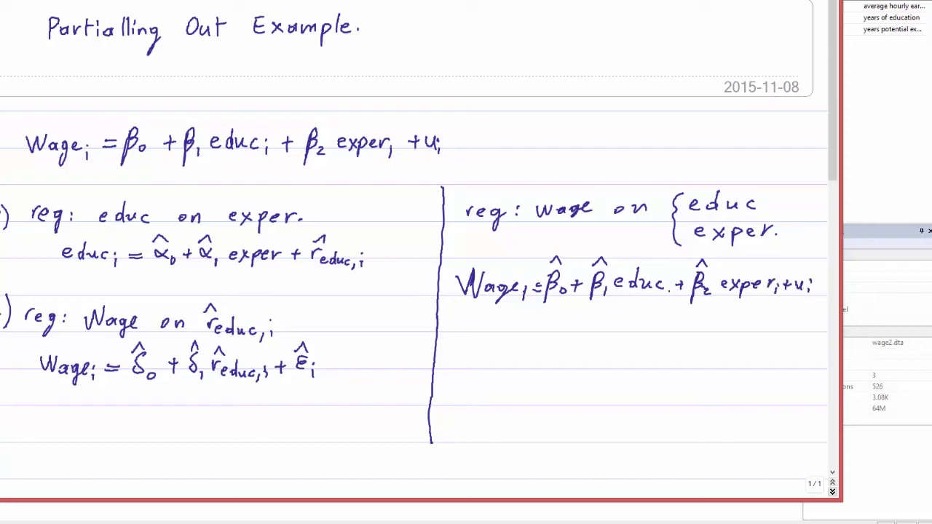
pyautogui.moveTo(671, 290); pyautogui.dragTo(668, 299)
pyautogui.moveTo(484, 385)
pyautogui.mouseDown()
pyautogui.moveTo(474, 413)
pyautogui.moveTo(492, 410)
pyautogui.moveTo(495, 370)
pyautogui.moveTo(513, 399)
pyautogui.moveTo(555, 399)
pyautogui.moveTo(549, 366)
pyautogui.moveTo(557, 376)
pyautogui.mouseUp()
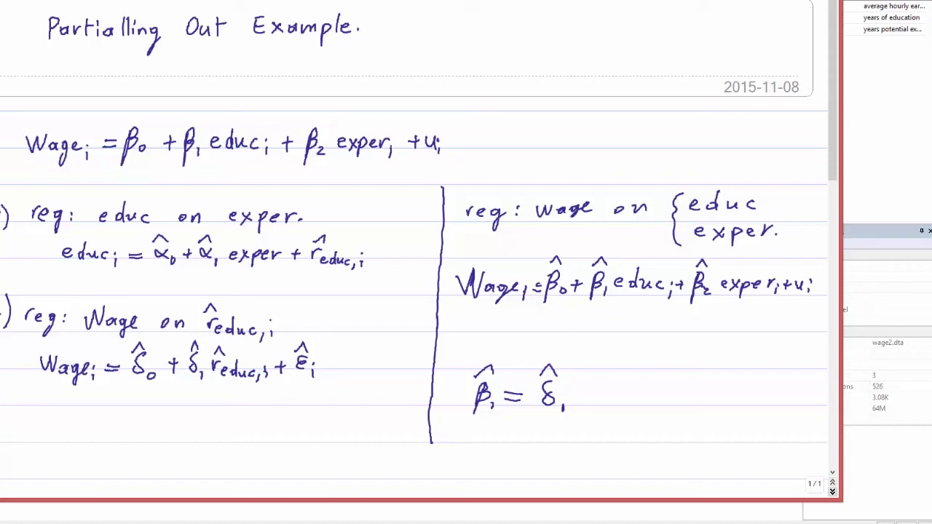
pyautogui.hotkey('alt', 'Tab')
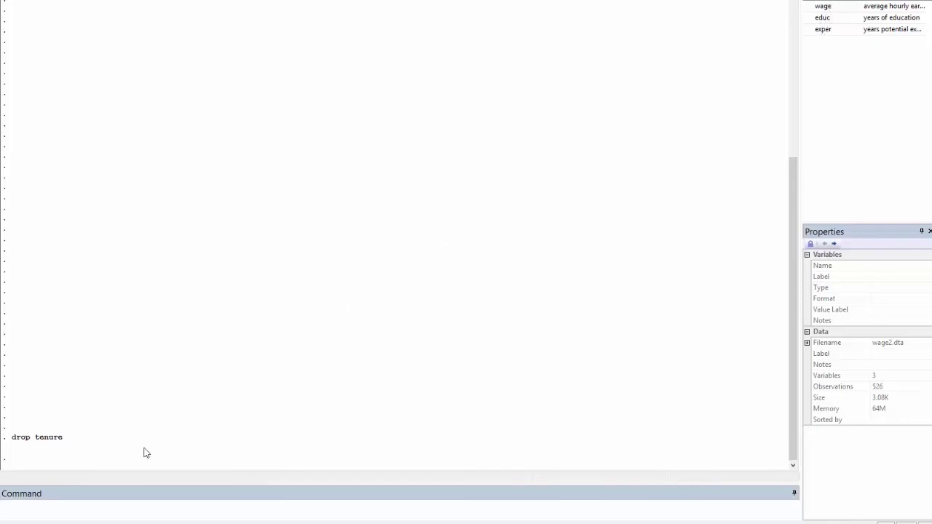
# Run 'reg educ exper' in Stata's Command window.
pyautogui.click(41, 514)
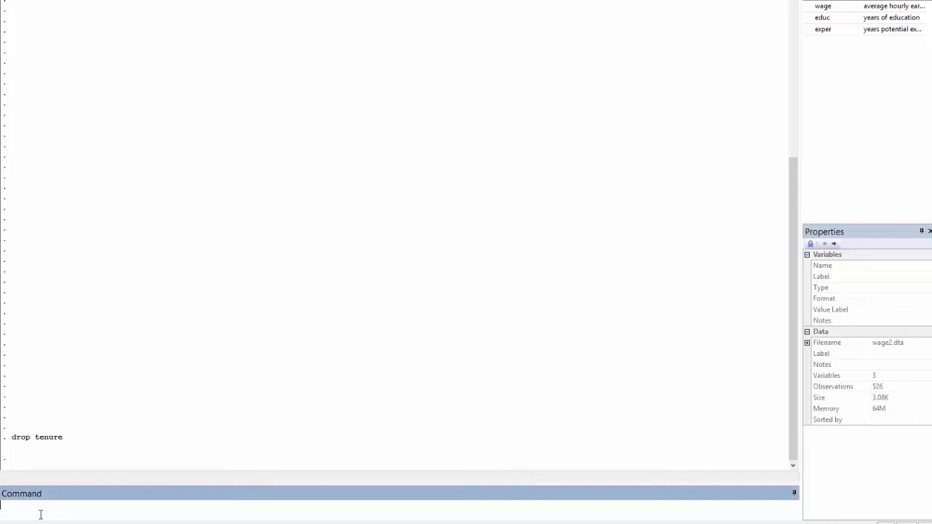
pyautogui.write('reg educ exper')
pyautogui.press('Return')
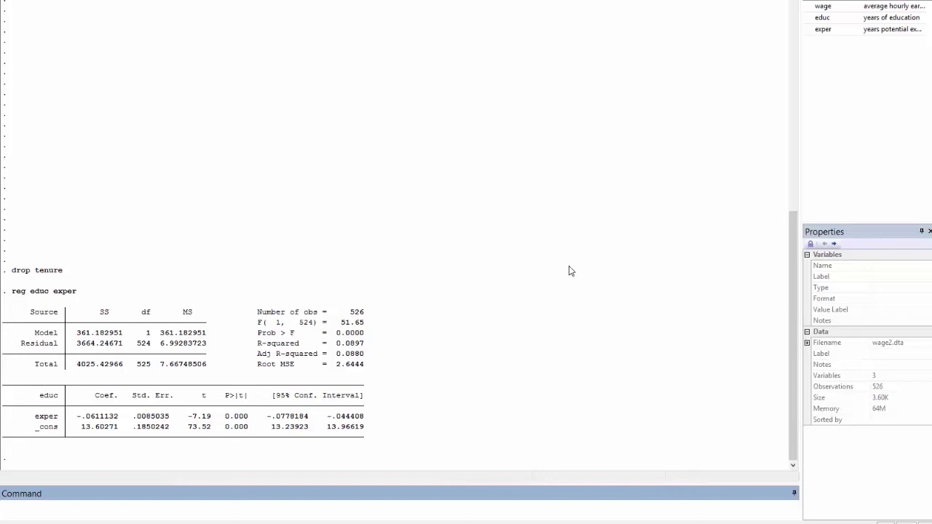
# Save residuals via 'predict r_educ, r', run 'reg wage r_educ', and highlight .6442721.
pyautogui.write('predict r_educ, r')
pyautogui.press('Return')
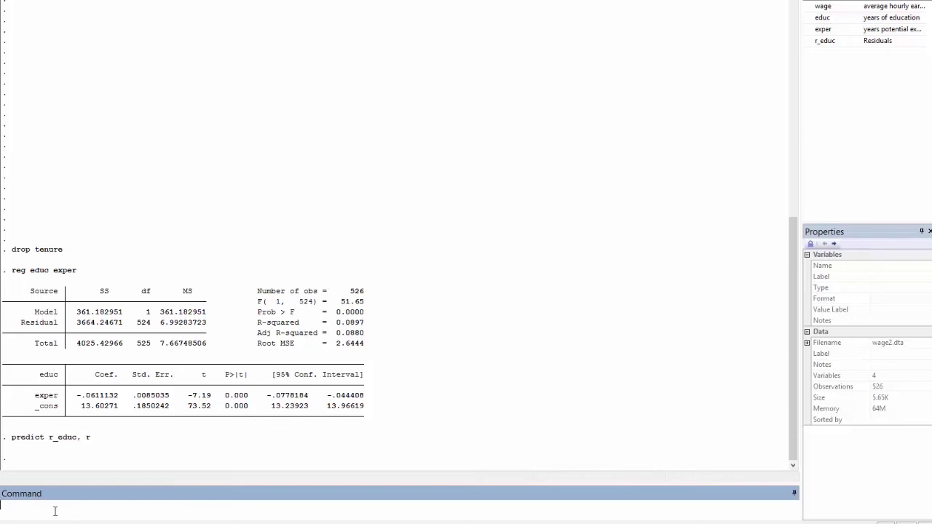
pyautogui.write('reg wage r_educ')
pyautogui.press('Return')
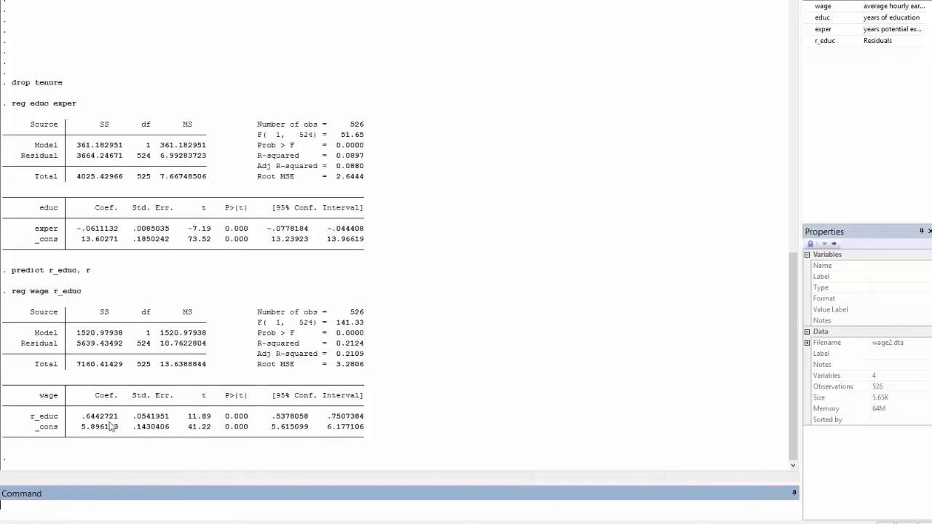
pyautogui.moveTo(79, 416); pyautogui.dragTo(119, 418)
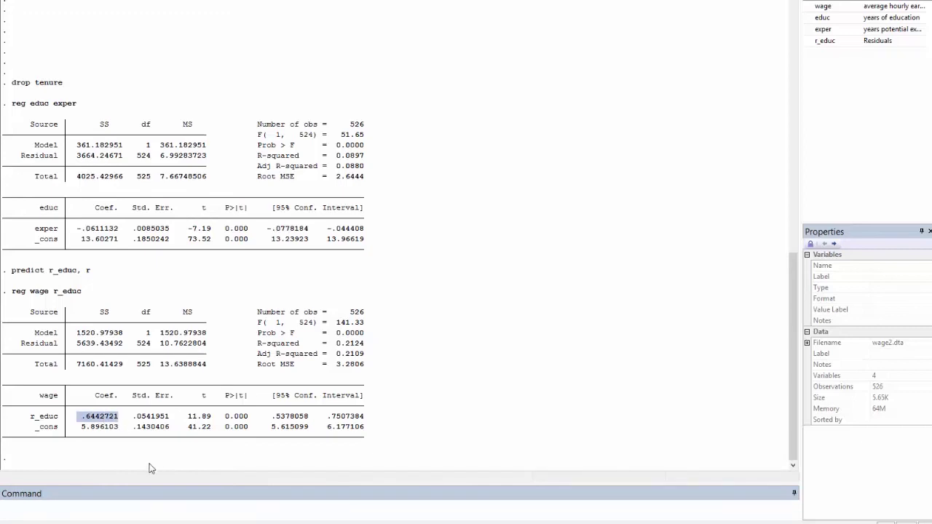
# Run 'reg wage educ exper' and highlight its matching educ coefficient .6442721.
pyautogui.click(104, 506)
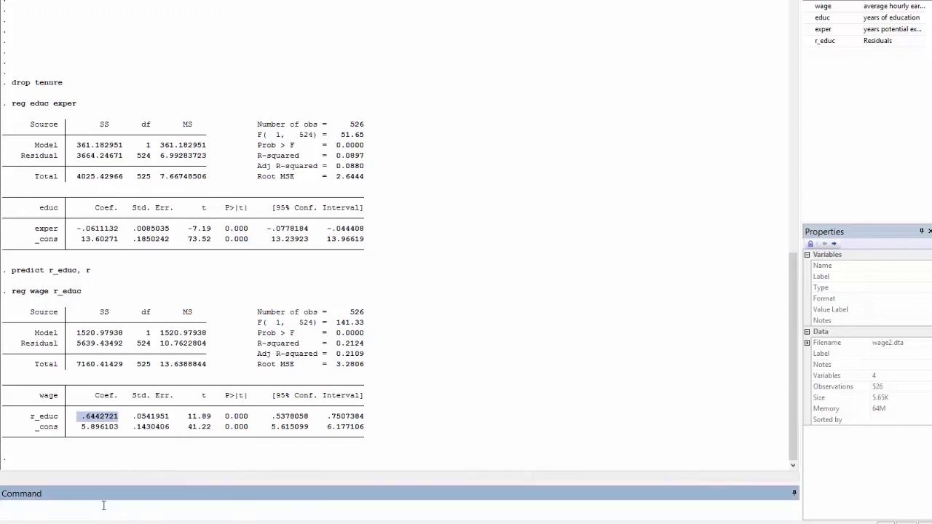
pyautogui.write('reg wage educ exper')
pyautogui.press('Return')
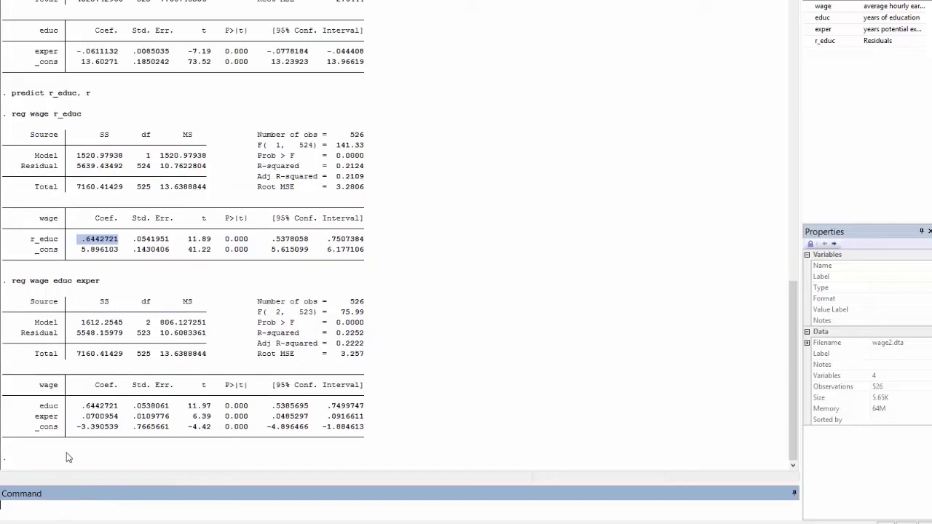
pyautogui.click(52, 410)
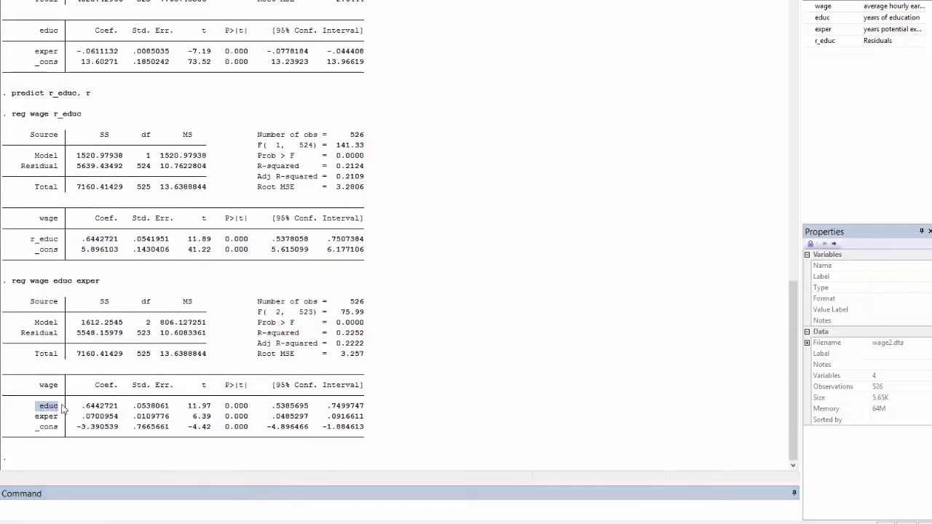
pyautogui.moveTo(86, 409); pyautogui.dragTo(120, 409)
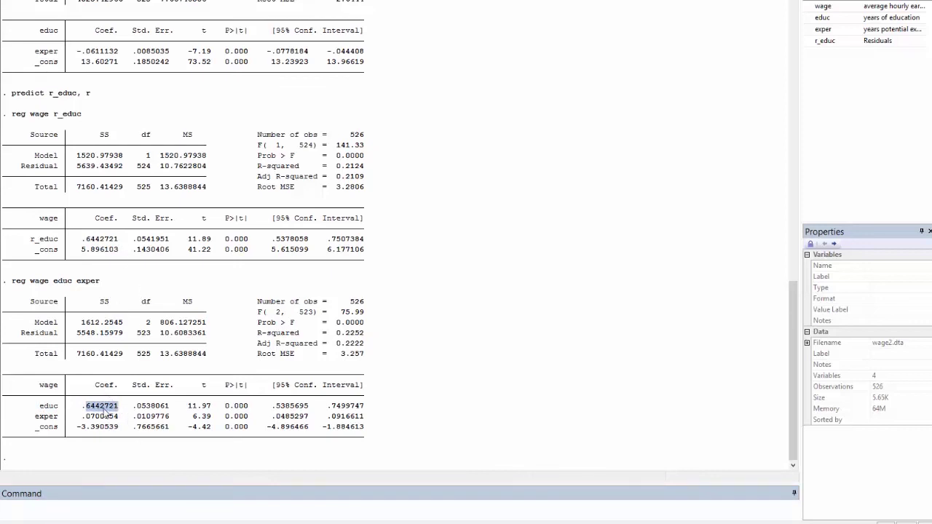
pyautogui.click(119, 244)
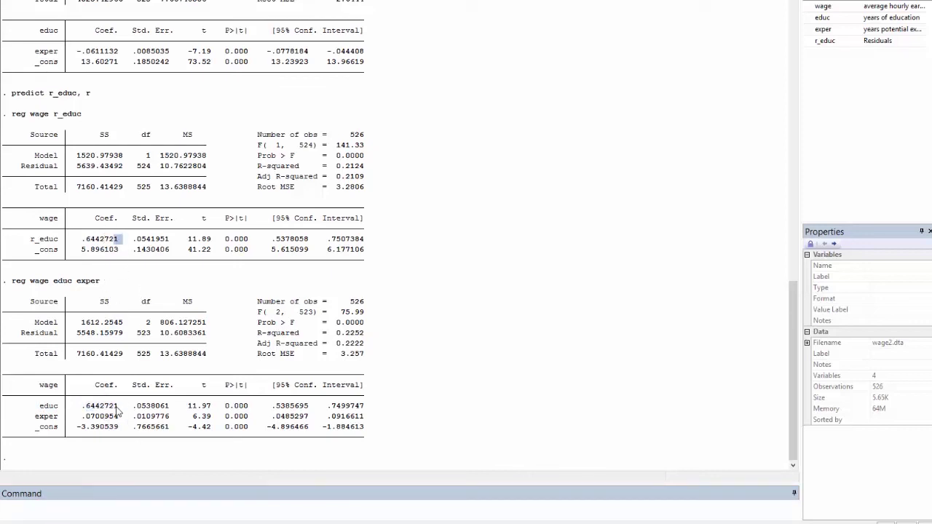
pyautogui.click(78, 504)
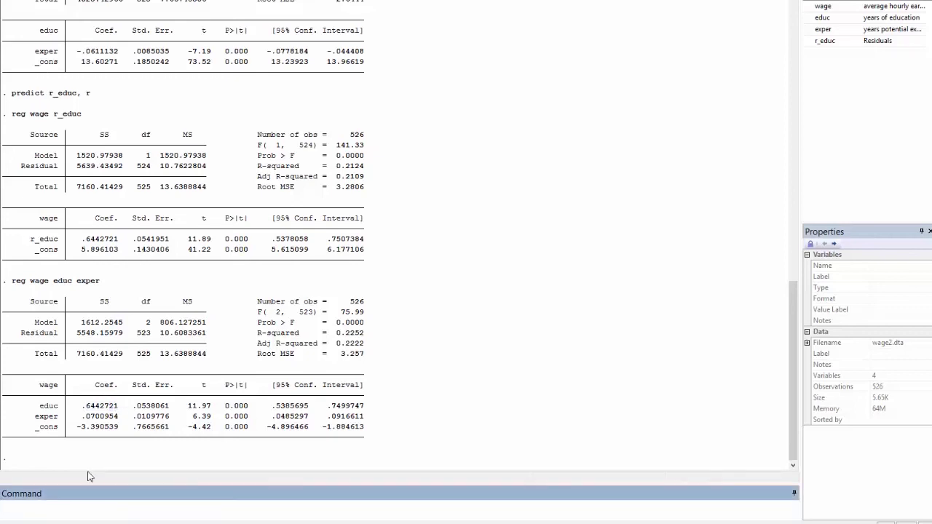